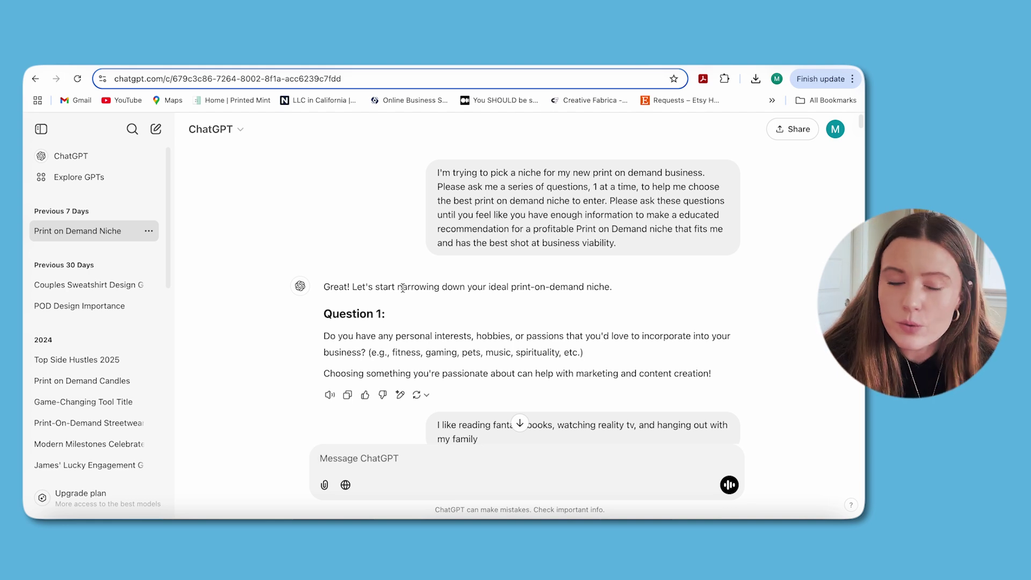
scroll(402, 289, "down", 1)
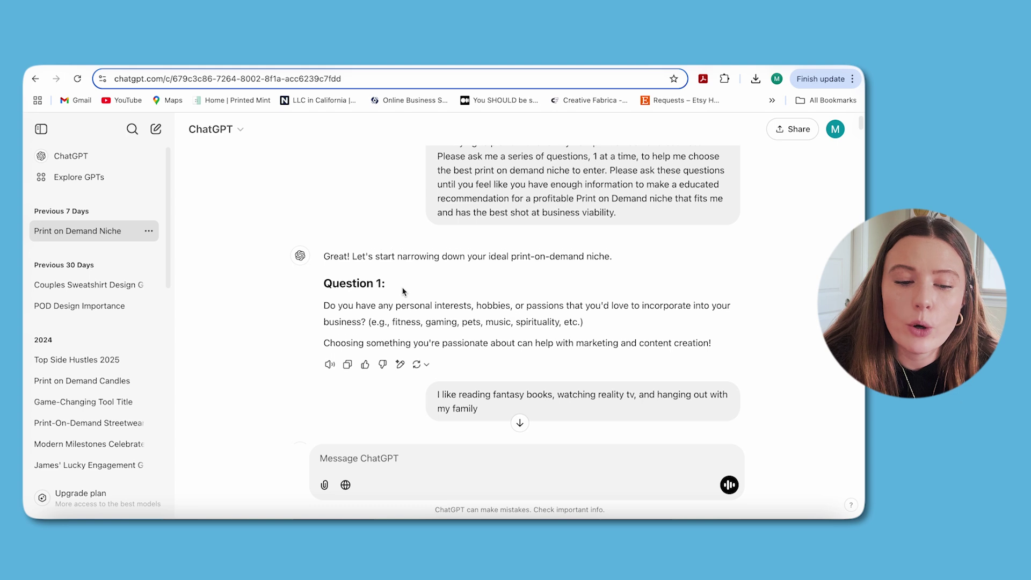
scroll(402, 291, "down", 3)
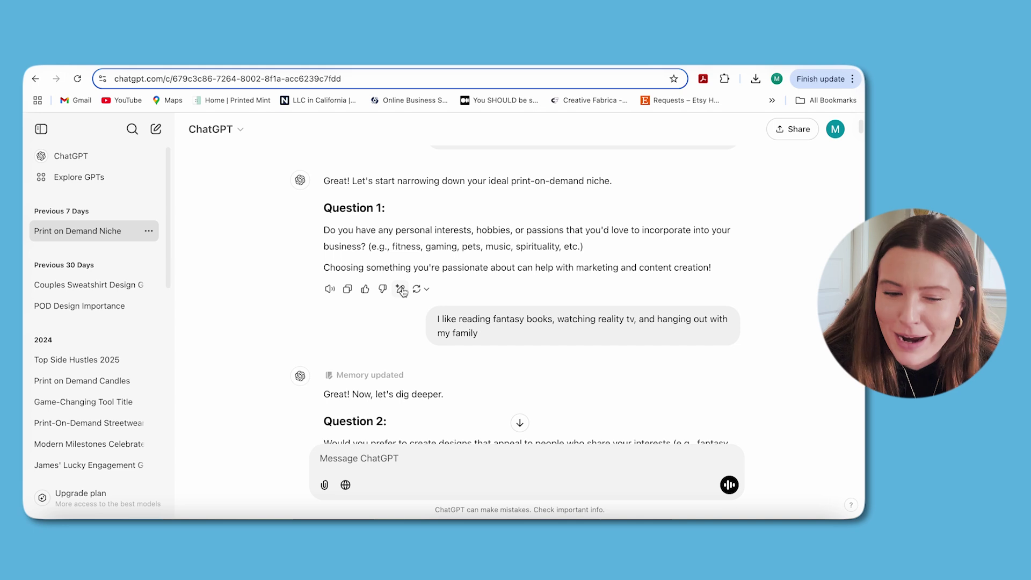
scroll(403, 291, "down", 1)
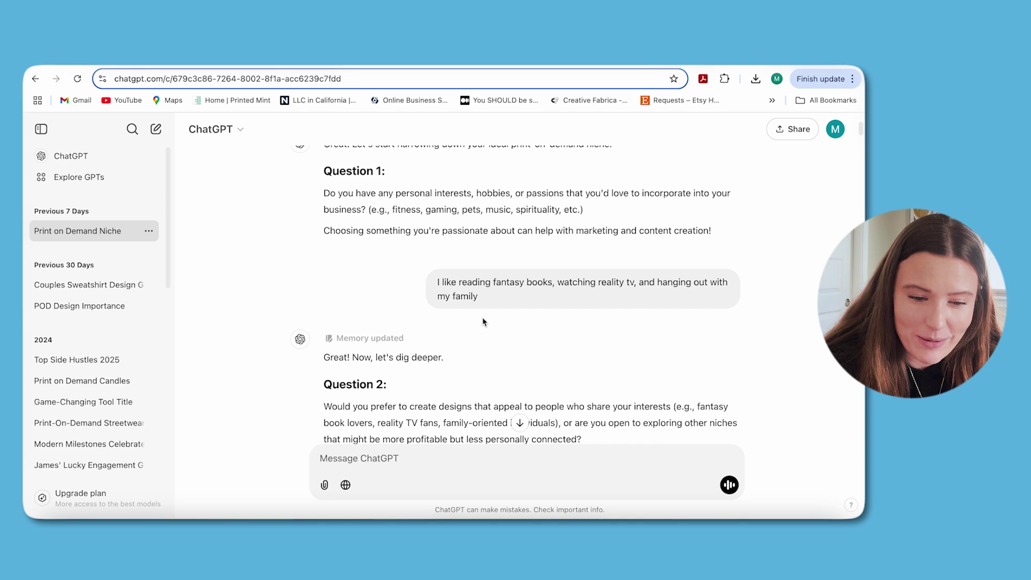
scroll(483, 322, "down", 2)
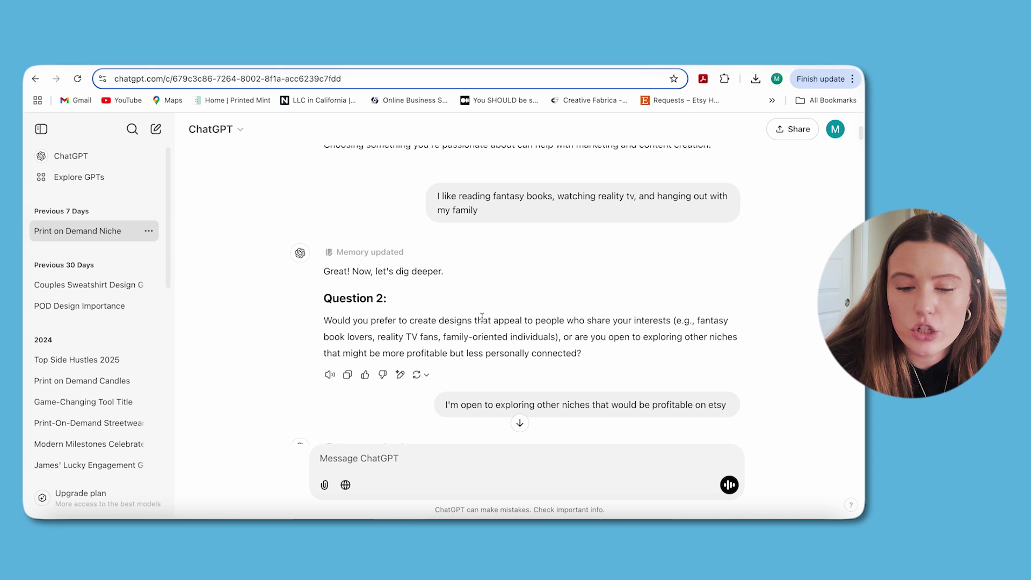
scroll(482, 317, "down", 1)
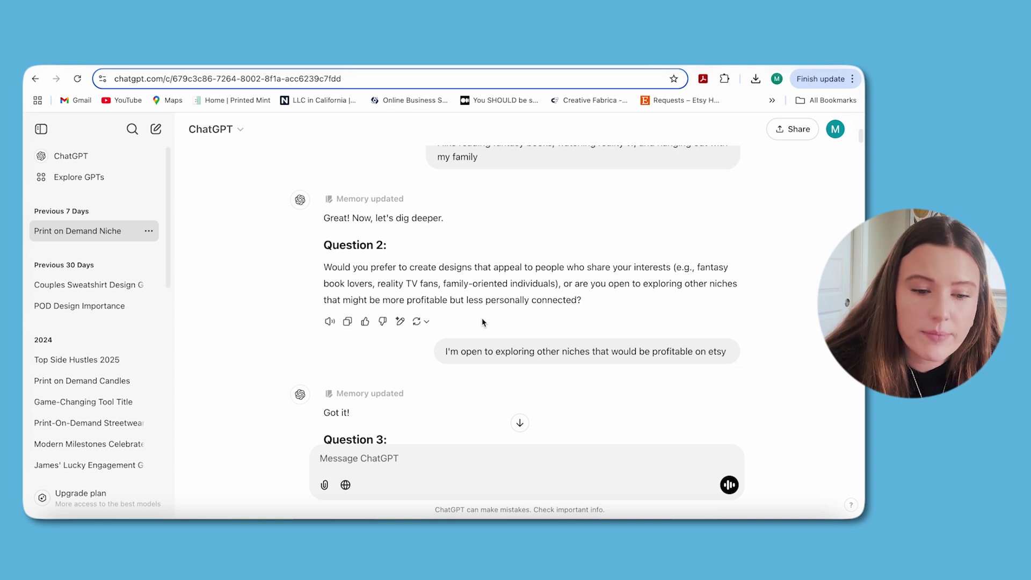
scroll(482, 322, "down", 2)
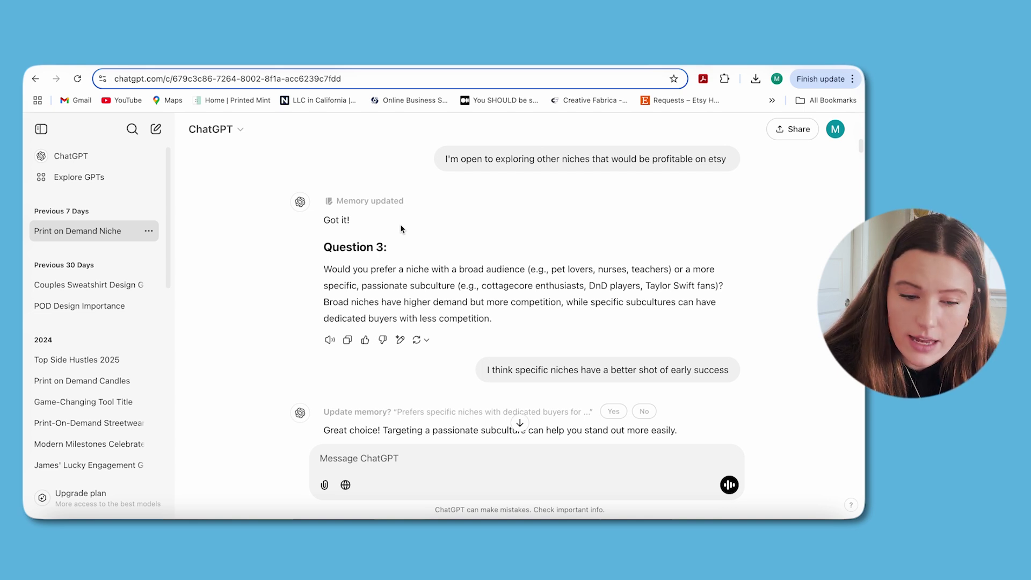
scroll(426, 252, "down", 1)
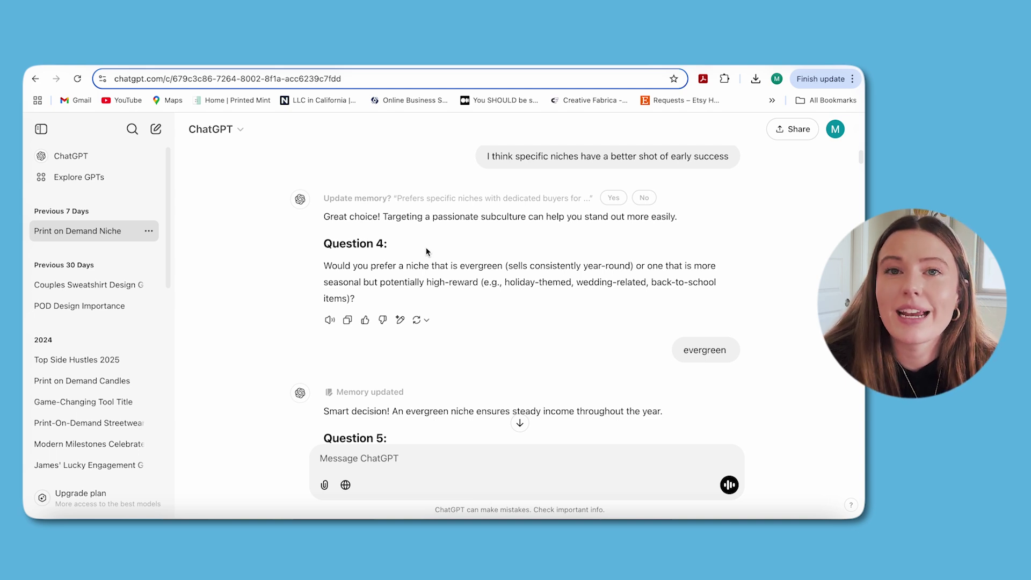
scroll(427, 251, "down", 1)
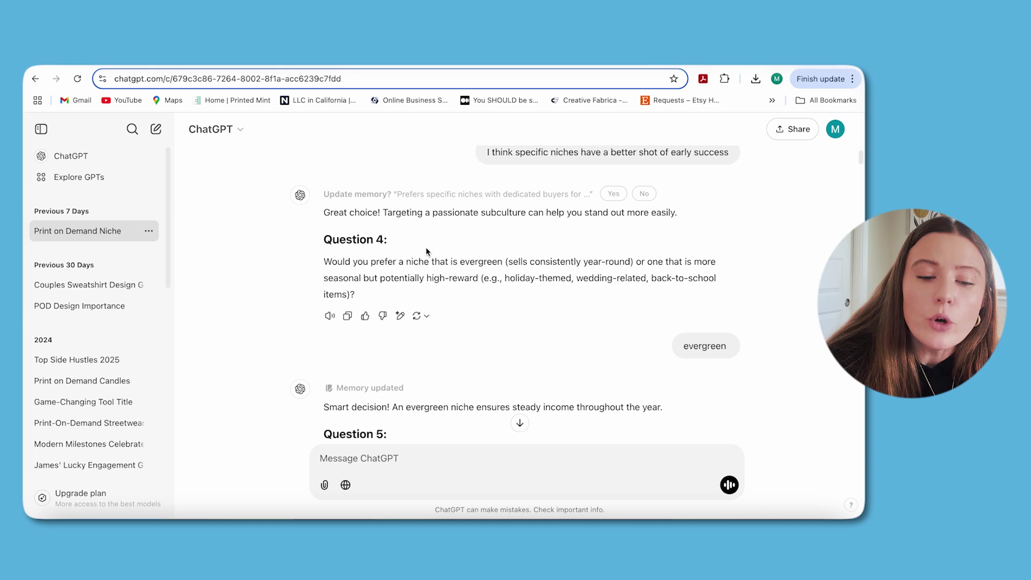
scroll(427, 252, "down", 1)
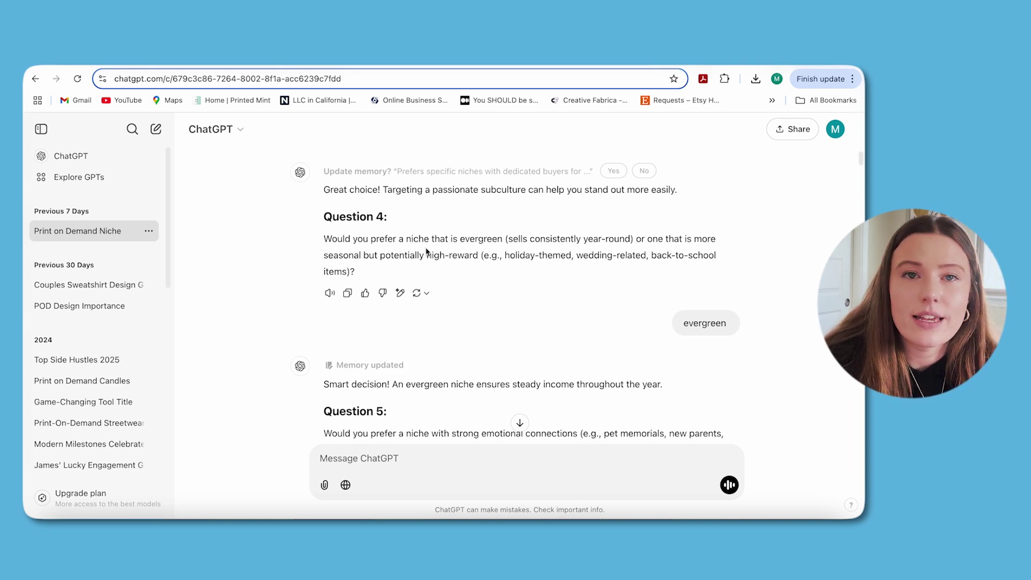
scroll(427, 251, "down", 3)
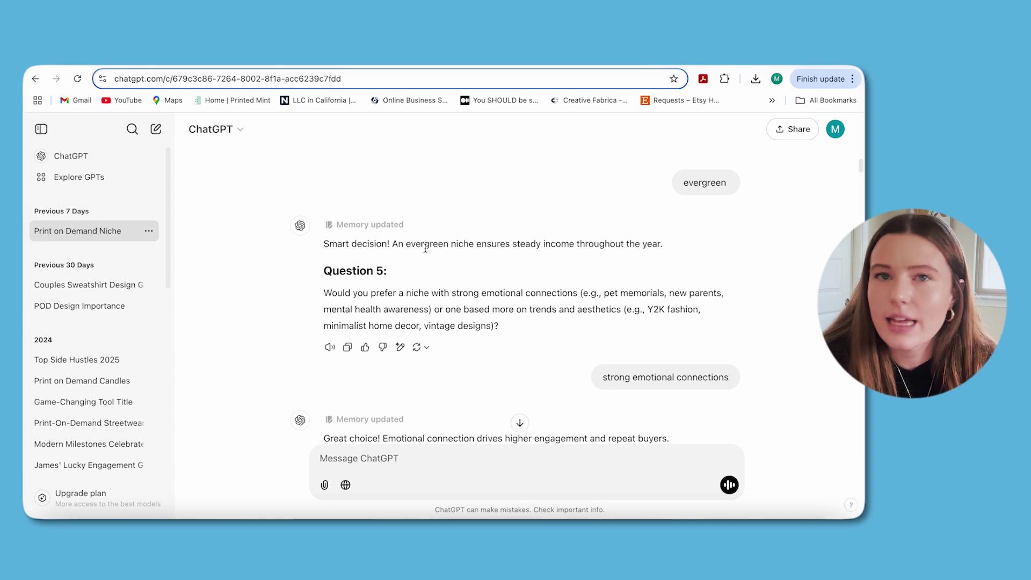
scroll(425, 248, "down", 4)
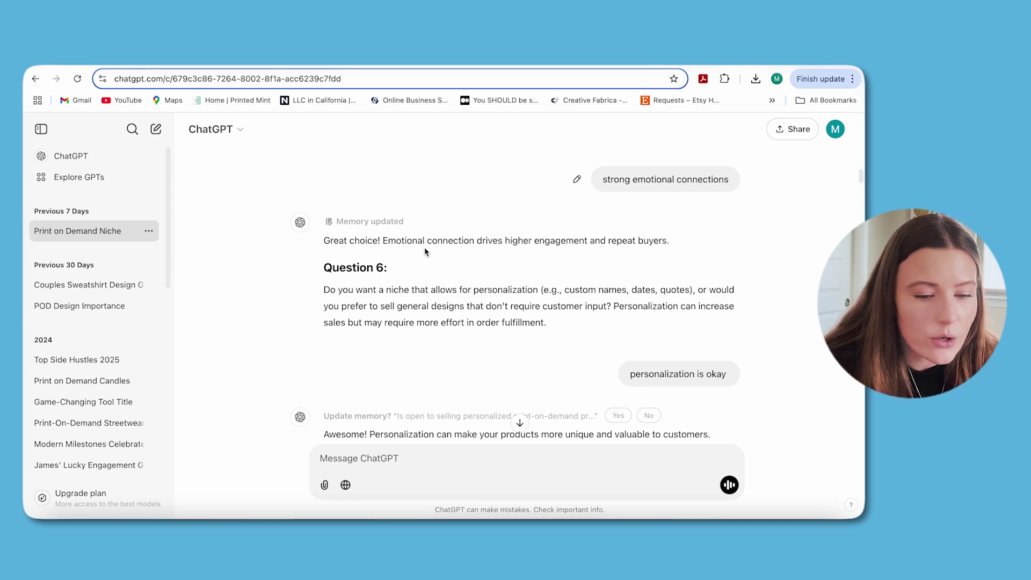
scroll(425, 251, "down", 3)
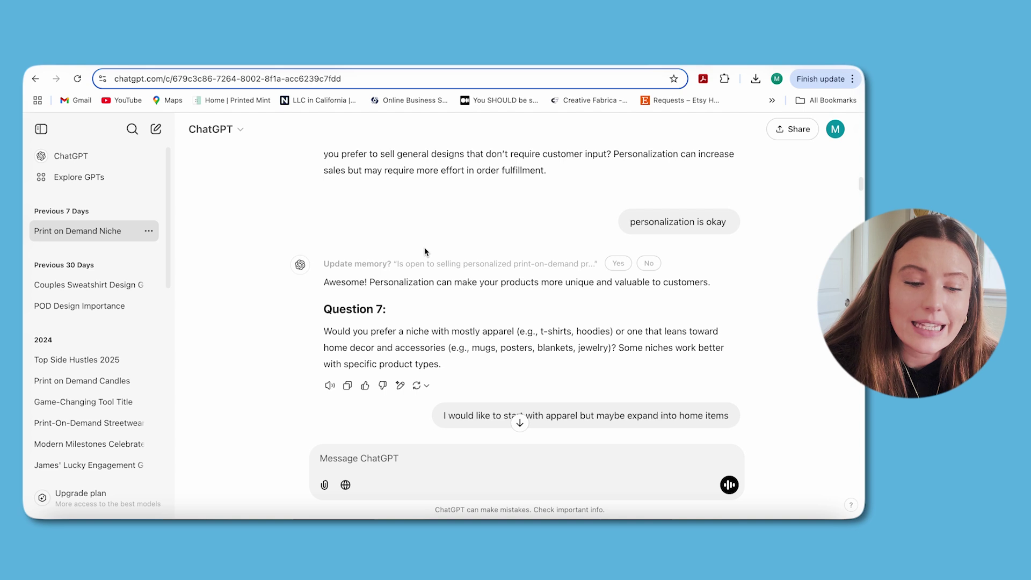
scroll(425, 251, "down", 2)
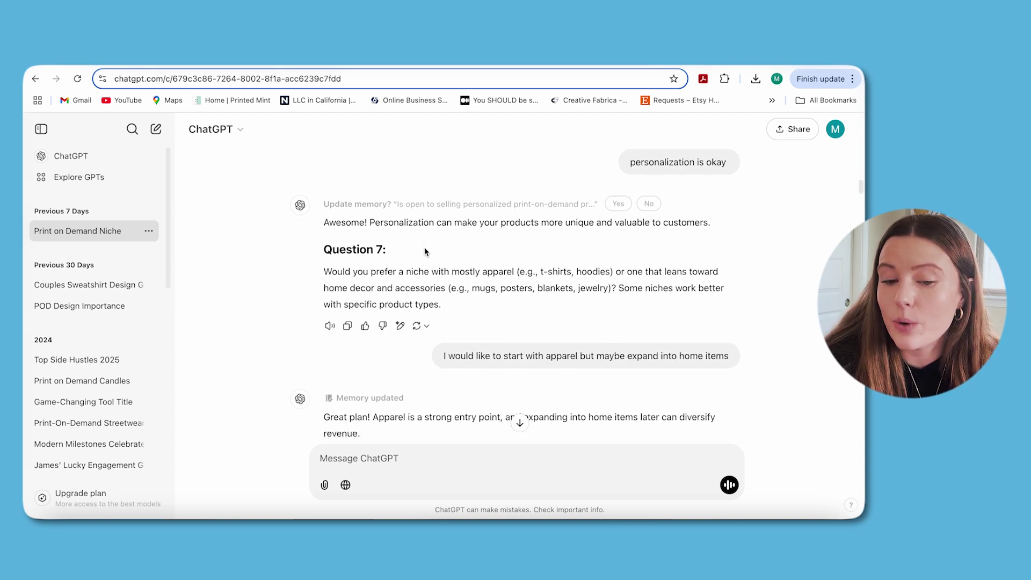
scroll(425, 252, "down", 2)
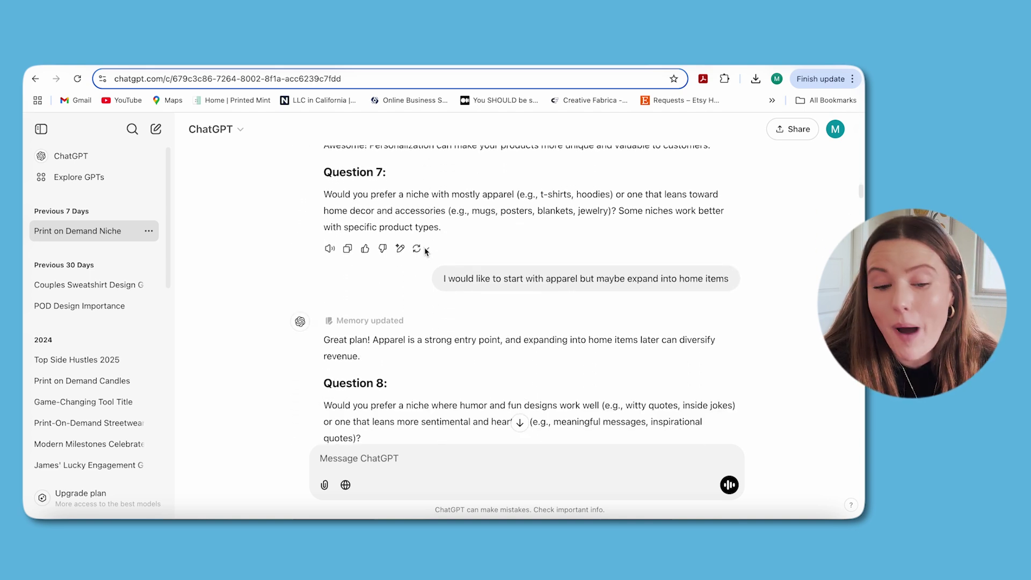
scroll(425, 251, "down", 3)
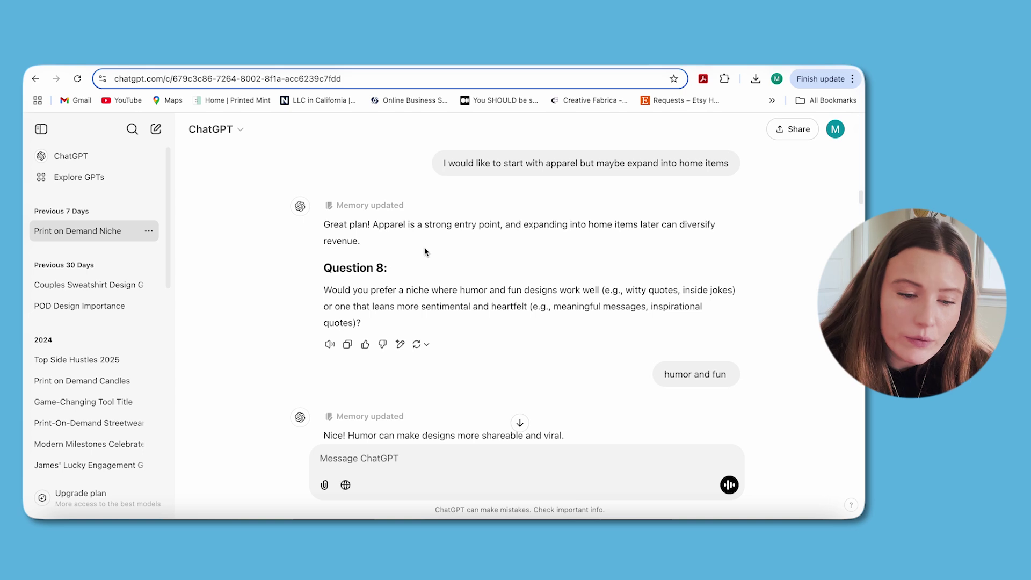
scroll(425, 252, "down", 1)
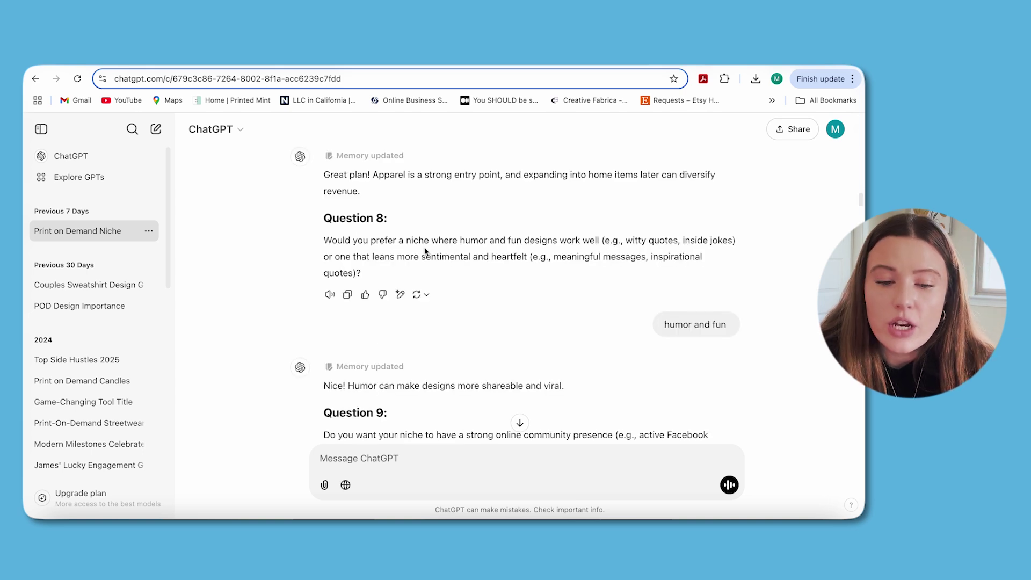
scroll(425, 251, "down", 2)
scroll(425, 251, "down", 2)
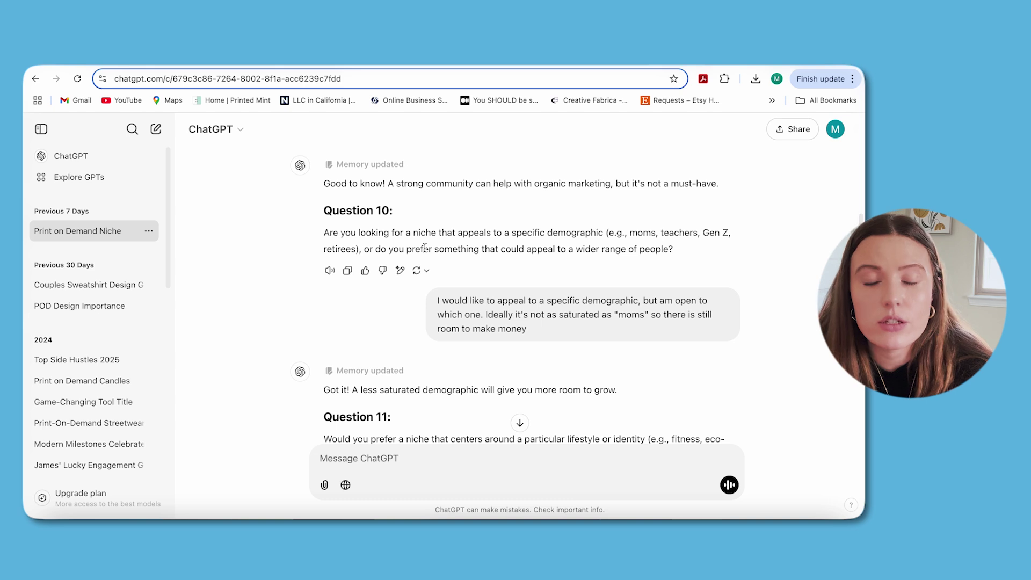
Scroll past Question 11 ('identity') and the final 'I'm open to more risky!' answer to the Recommended Niche reply.
scroll(424, 248, "down", 1)
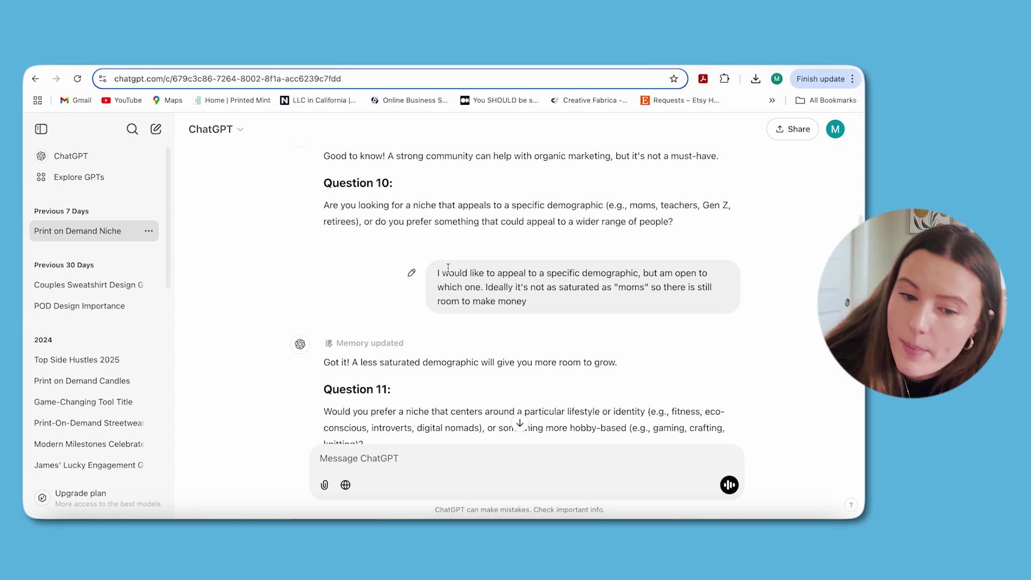
scroll(448, 268, "down", 6)
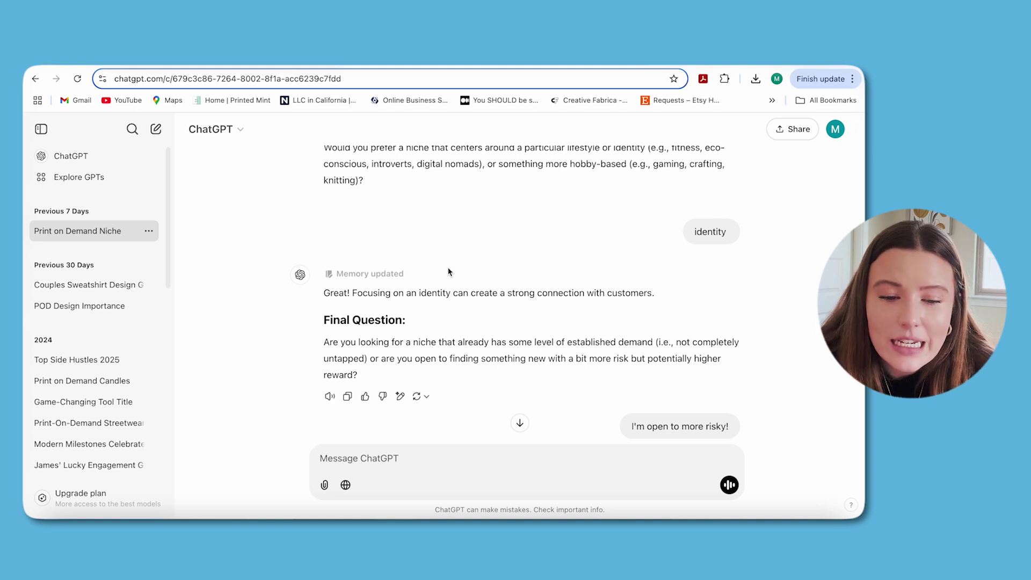
scroll(436, 271, "up", 1)
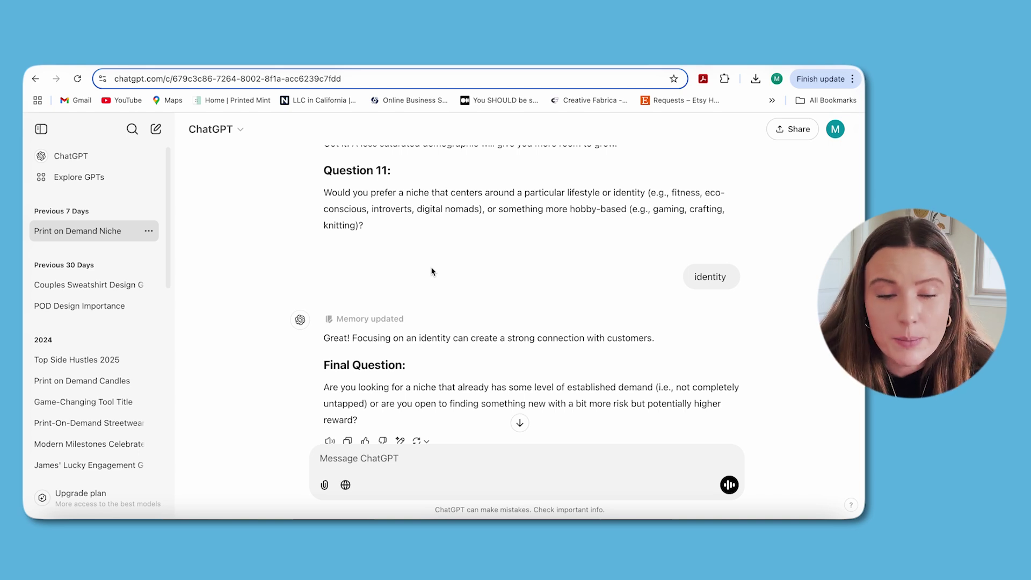
scroll(432, 271, "down", 1)
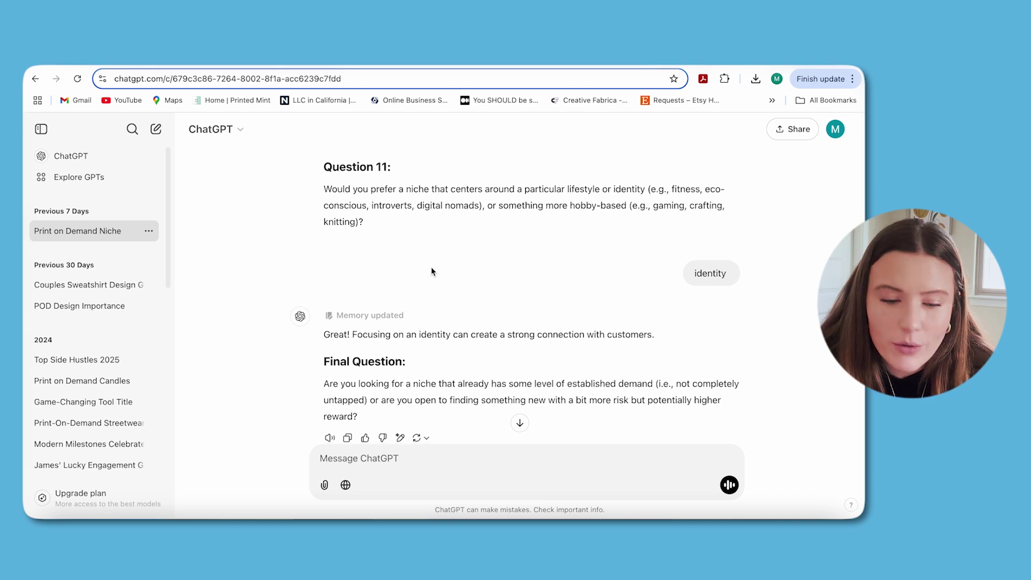
scroll(432, 271, "down", 3)
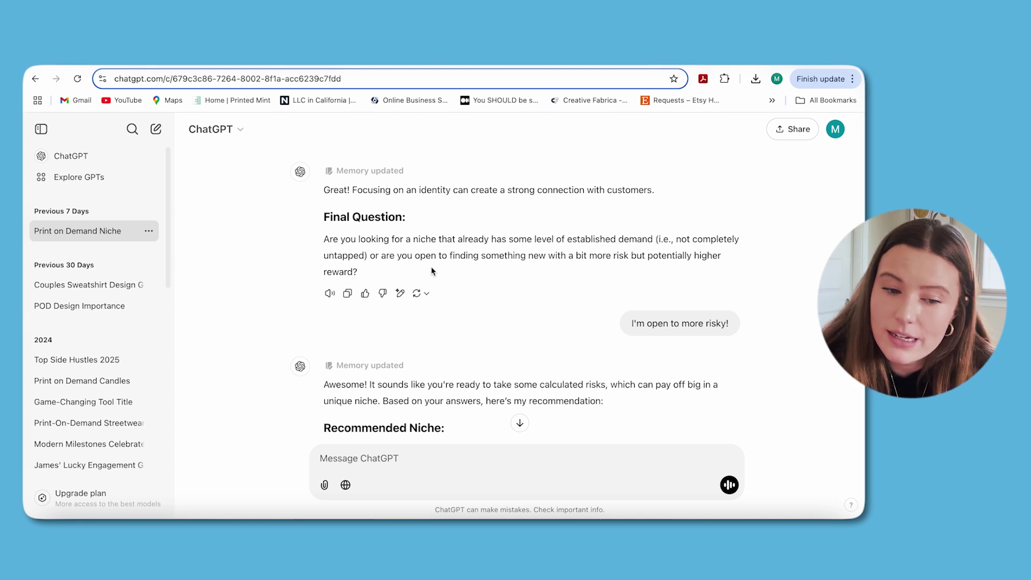
Scroll through the reply on less-saturated identity groups, reading the Digital Nomads and Introverts design themes.
scroll(432, 272, "down", 2)
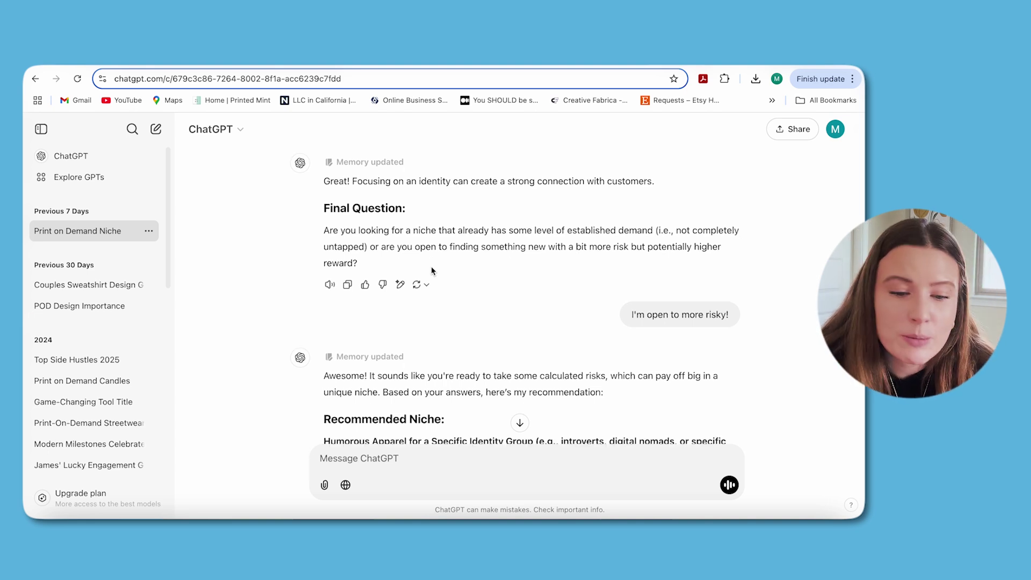
scroll(431, 270, "down", 5)
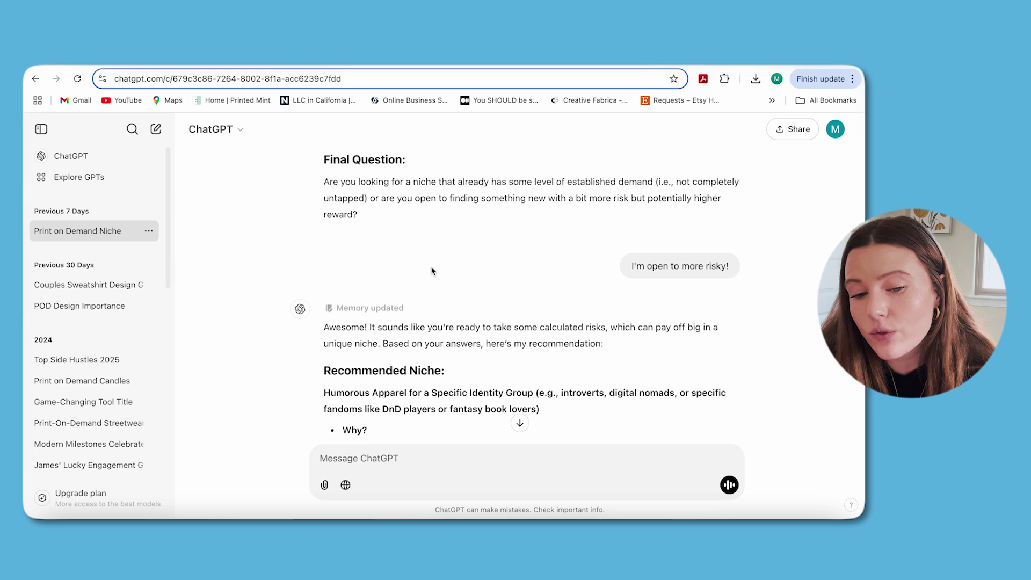
scroll(432, 270, "down", 1)
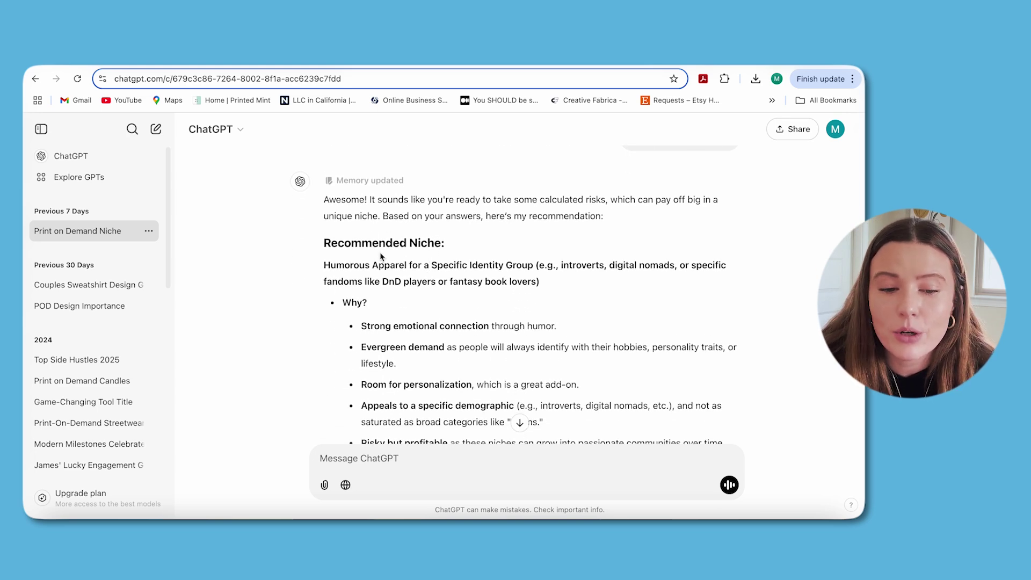
scroll(379, 360, "down", 4)
scroll(379, 361, "down", 3)
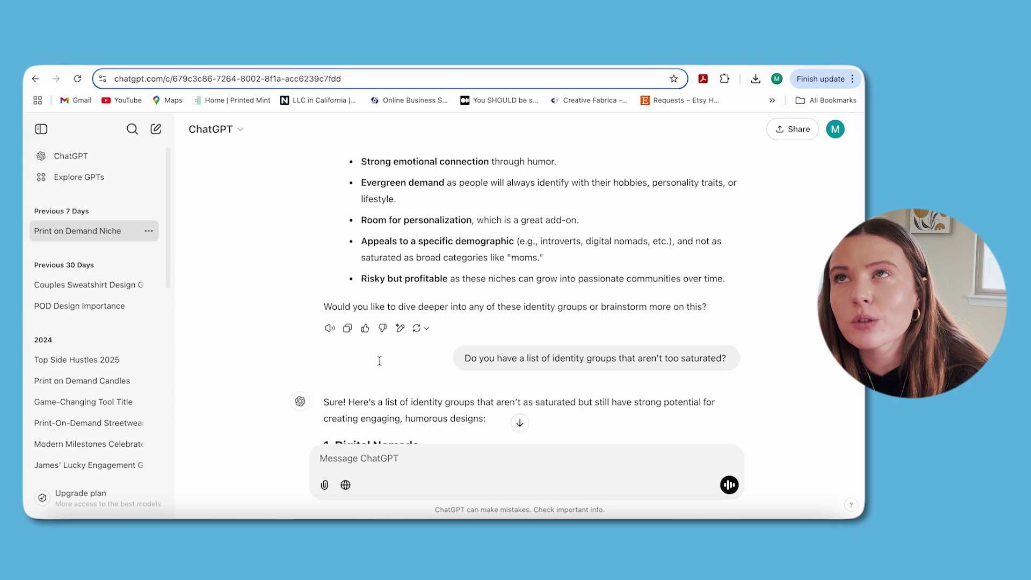
scroll(379, 361, "up", 6)
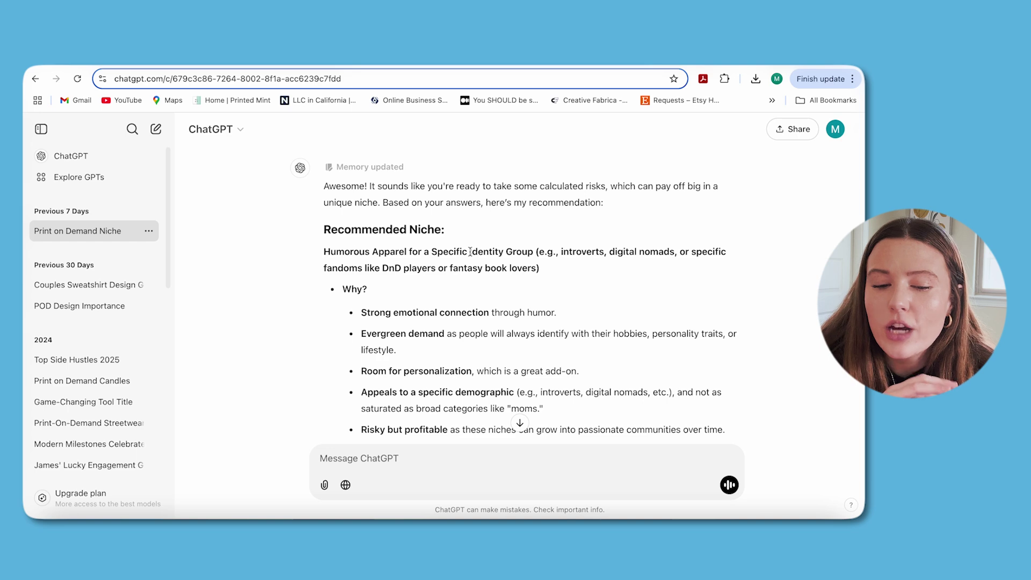
scroll(535, 252, "down", 2)
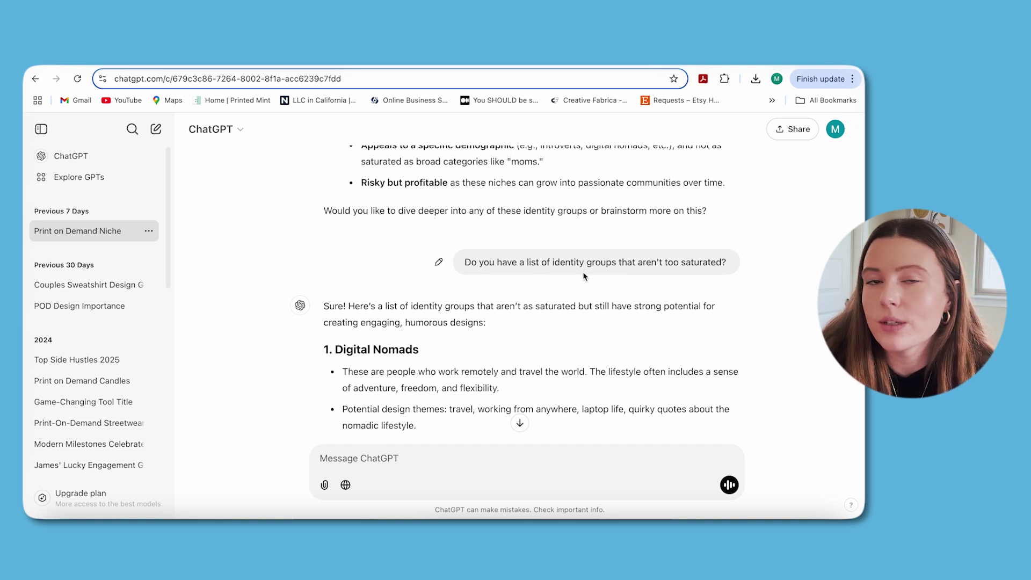
scroll(587, 276, "down", 2)
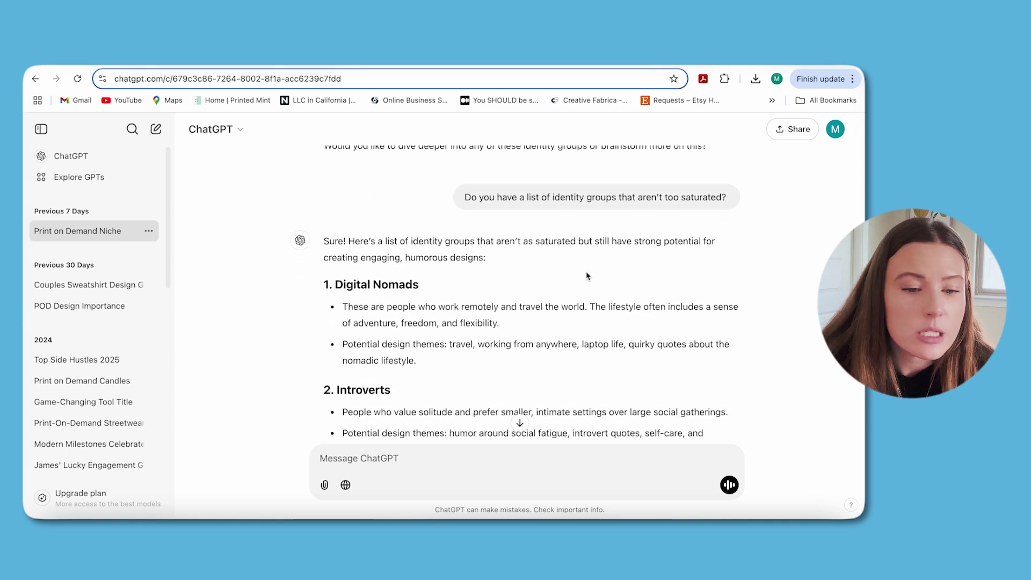
Read the Digital Nomads entry, briefly highlighting the word 'freedom' in its description.
scroll(587, 276, "down", 1)
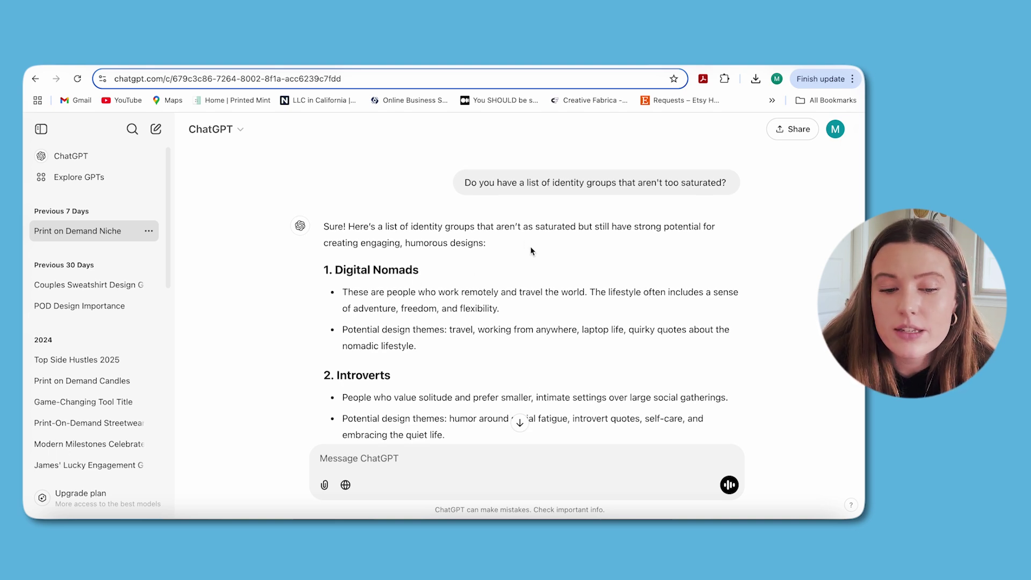
scroll(506, 286, "down", 2)
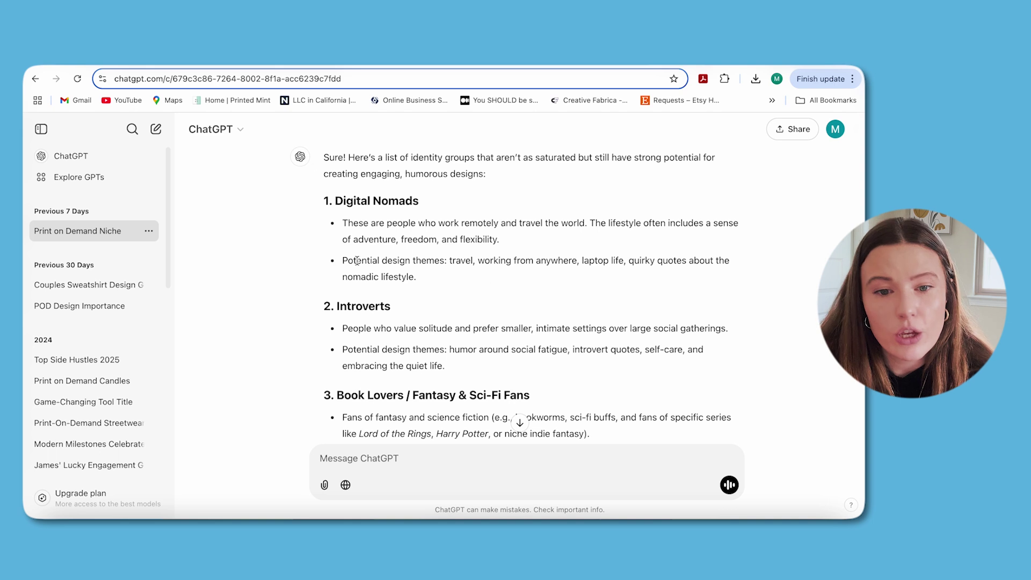
left_click_drag(429, 238, 407, 239)
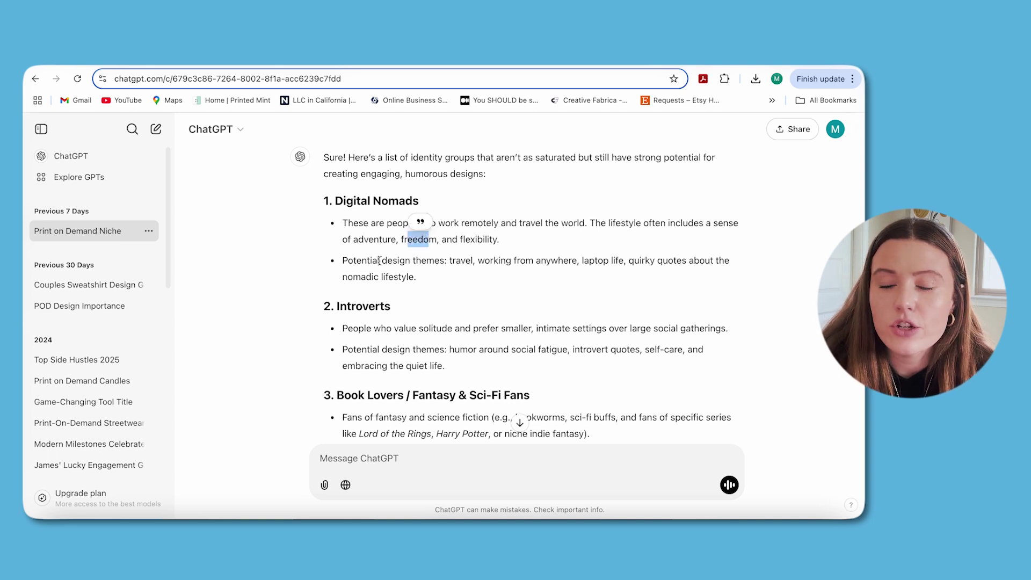
left_click(474, 270)
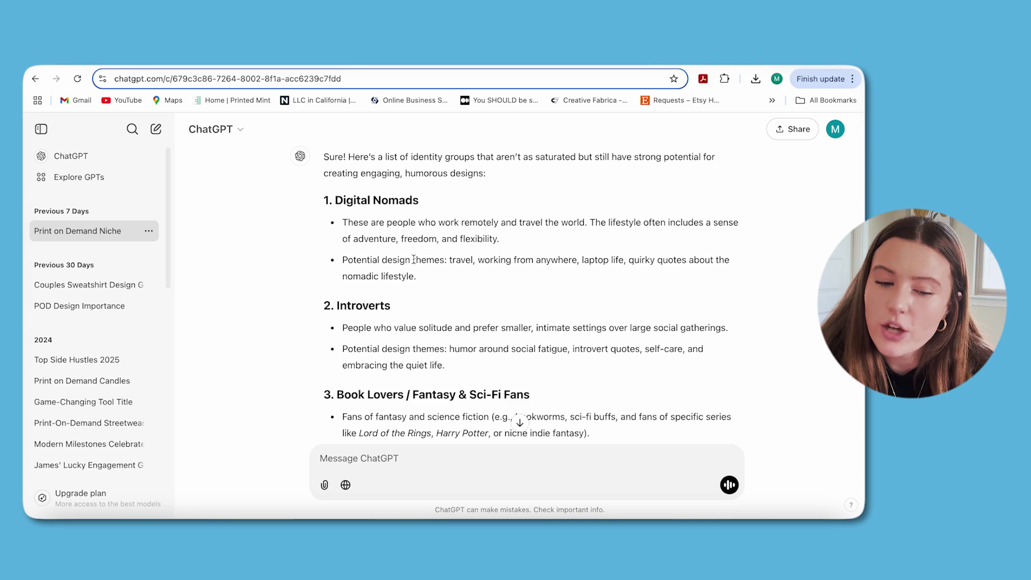
scroll(389, 377, "down", 3)
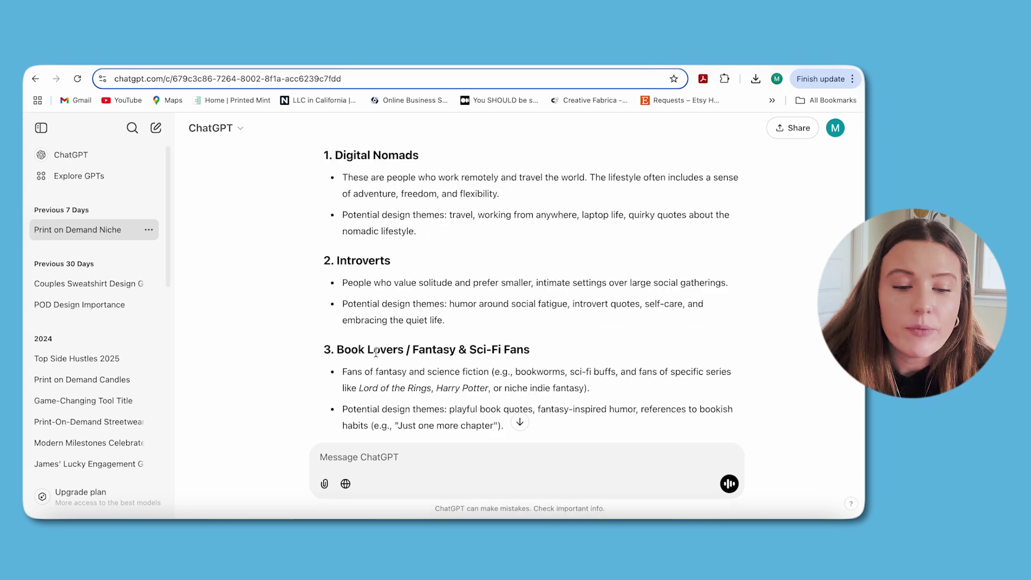
scroll(389, 377, "down", 1)
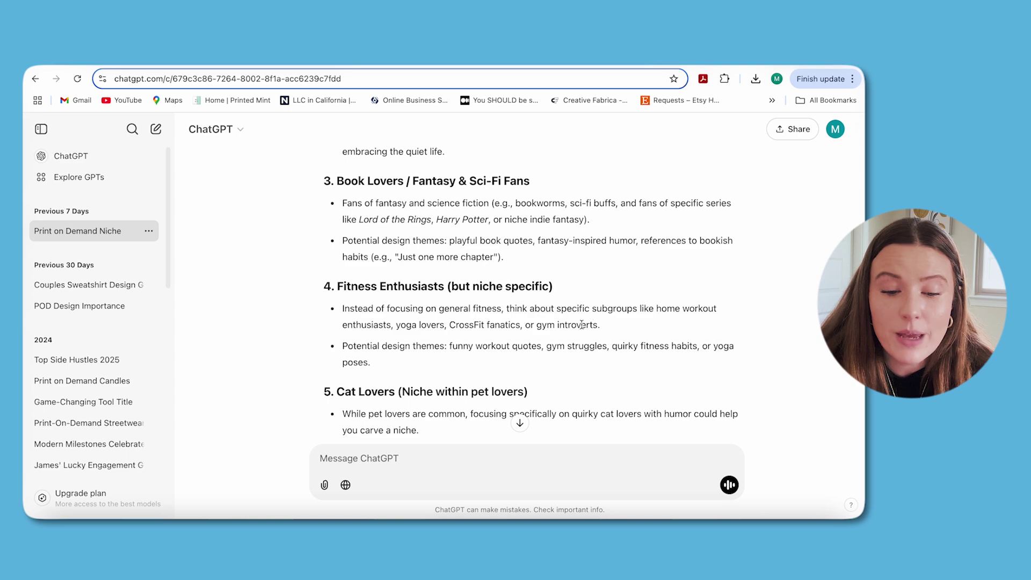
Continue down the identity groups, briefly highlighting the entrepreneur design themes line.
scroll(572, 326, "down", 3)
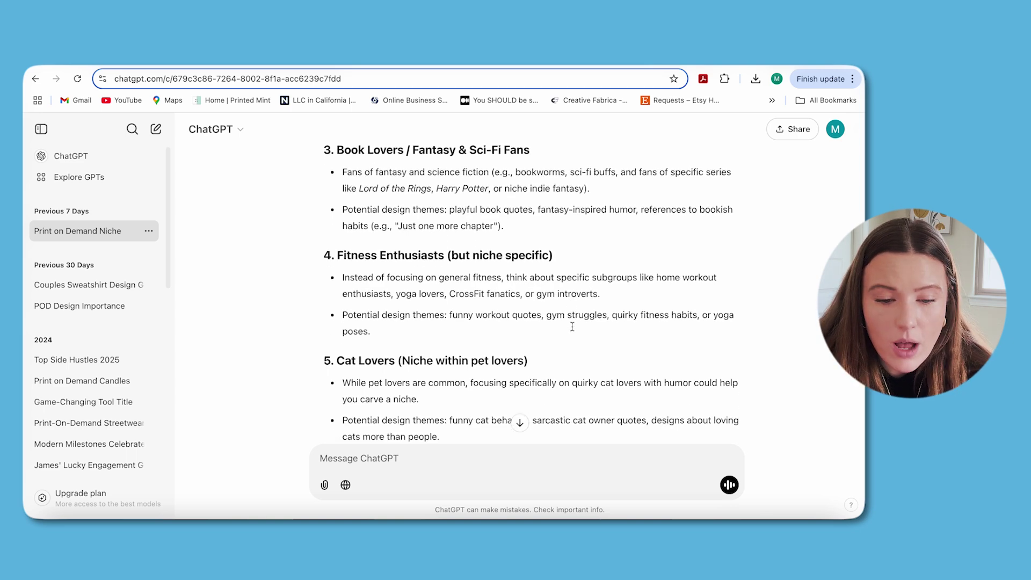
scroll(568, 317, "down", 4)
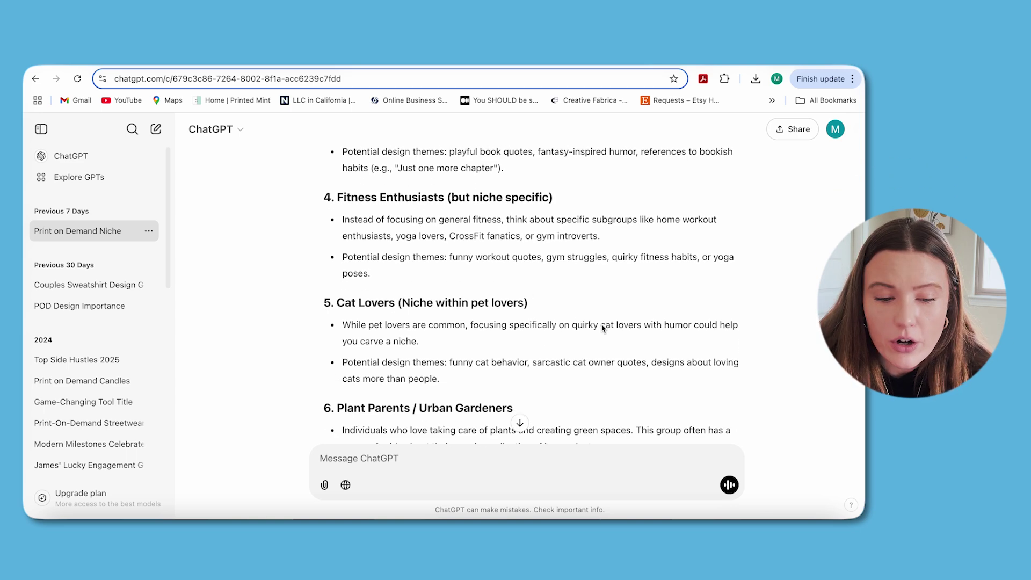
scroll(325, 368, "down", 3)
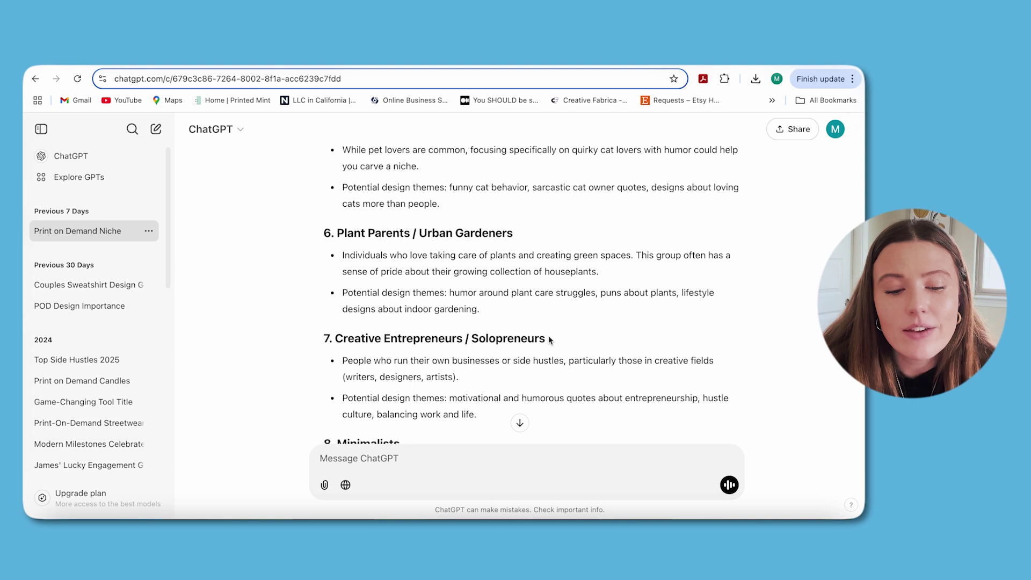
scroll(550, 339, "down", 1)
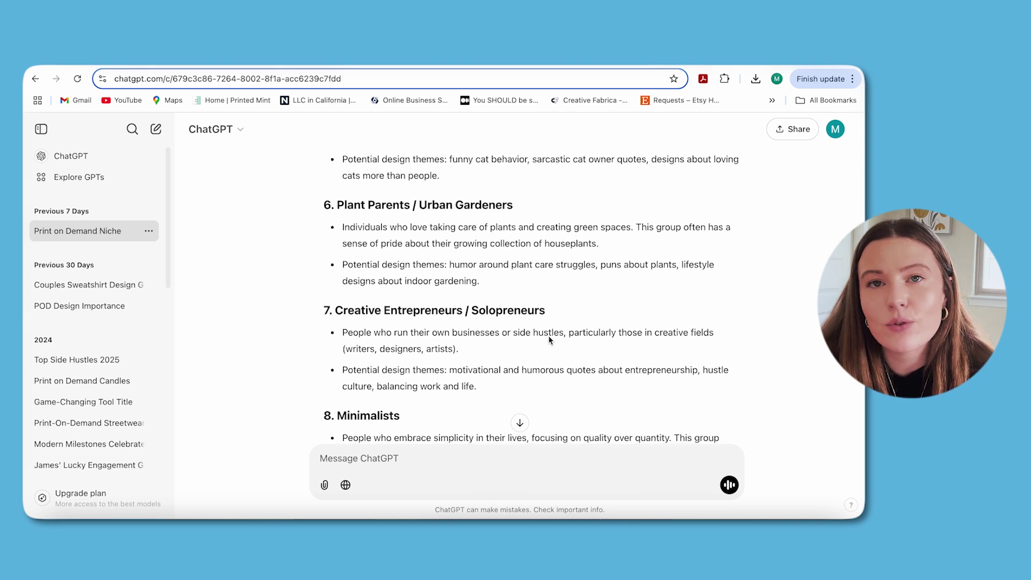
left_click_drag(343, 370, 546, 377)
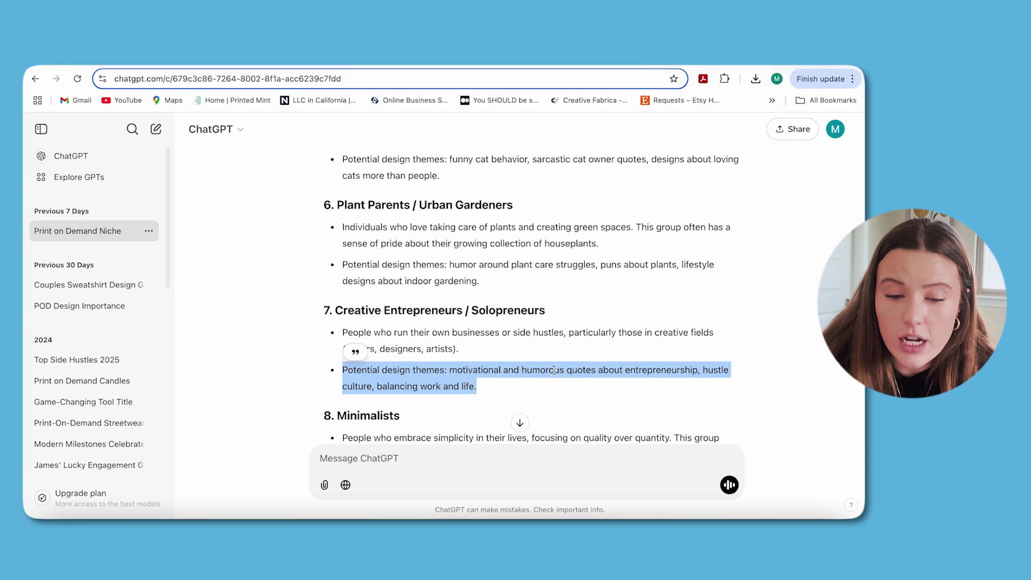
scroll(567, 364, "down", 1)
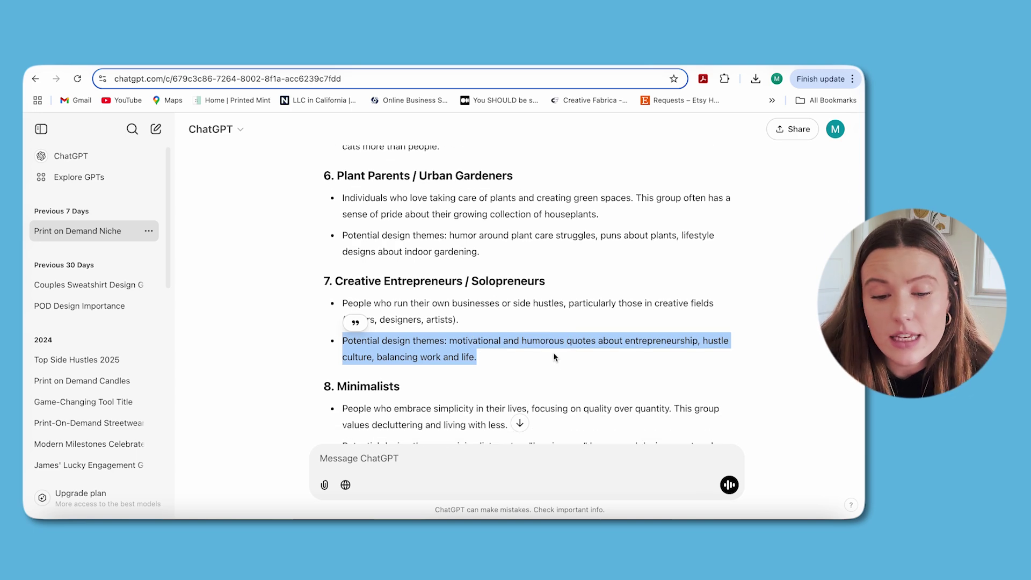
left_click(547, 359)
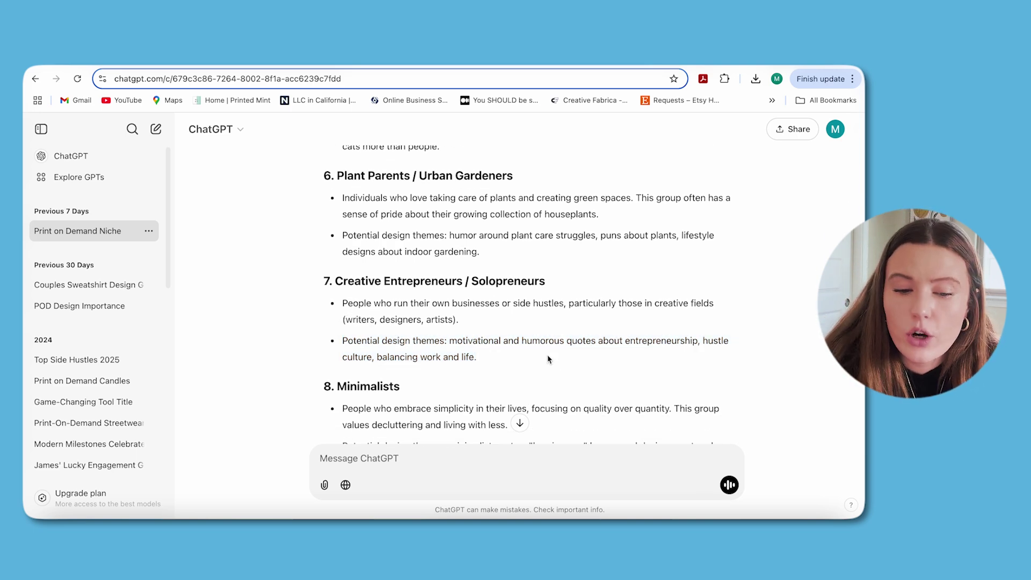
Scroll to the list's end, past Mental Health Advocates, to the 'Are there any emerging niches that are newer?' question.
scroll(548, 359, "down", 4)
scroll(548, 359, "down", 3)
scroll(548, 359, "down", 4)
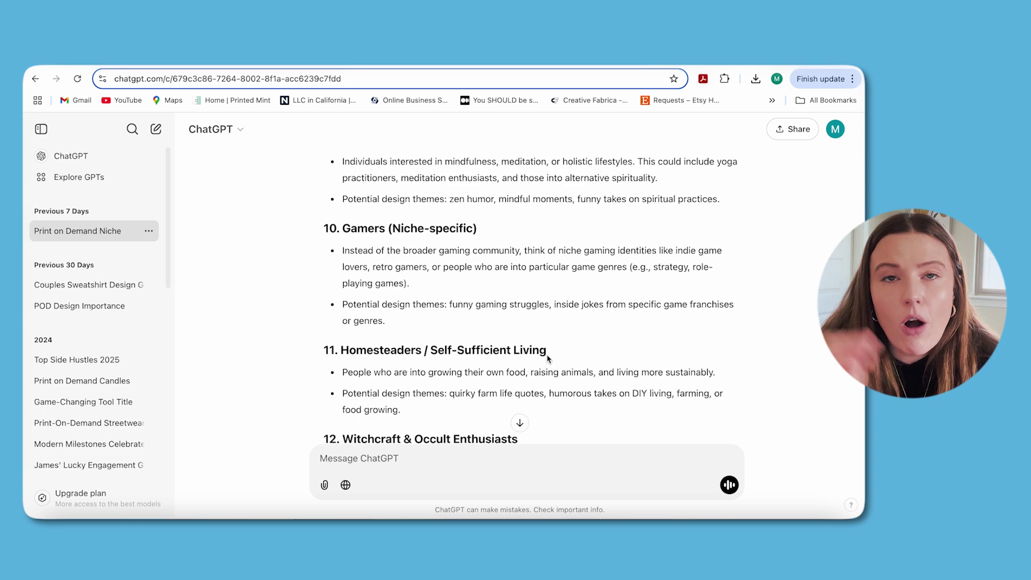
scroll(548, 358, "down", 4)
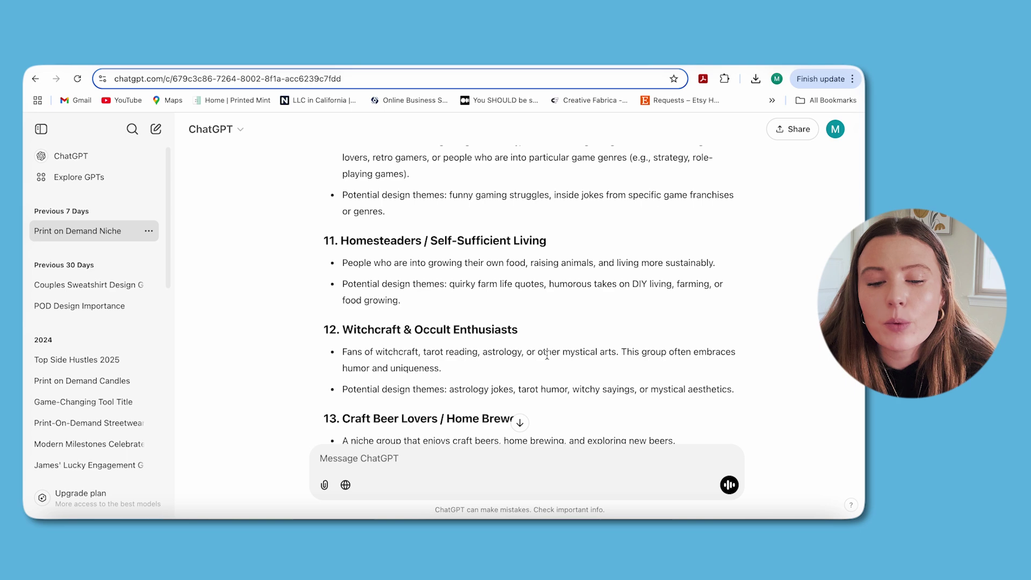
scroll(546, 355, "down", 7)
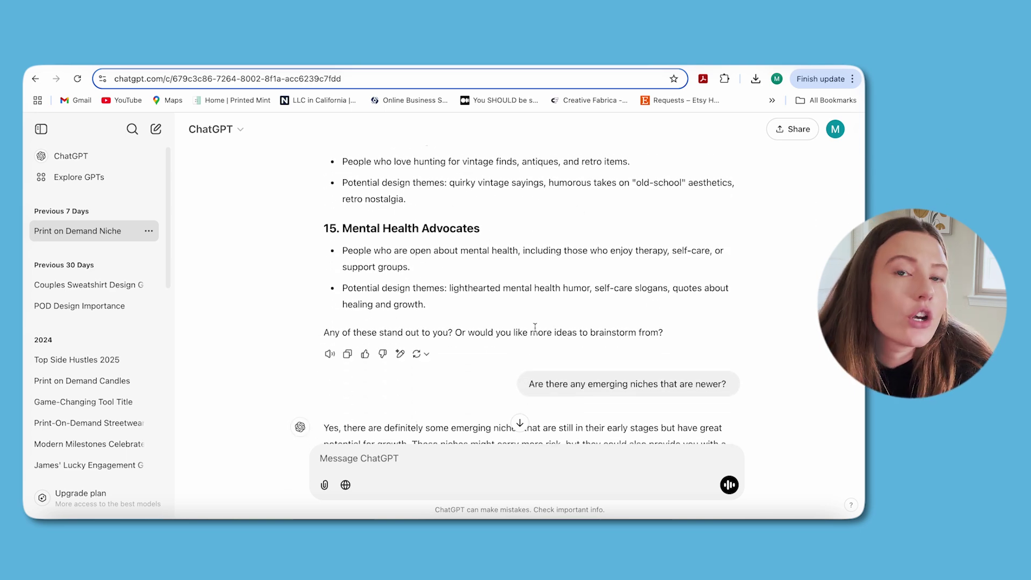
Scroll through Eco-Friendly, Digital Well-being and Fitness niches, highlighting the tech addiction design theme line.
scroll(579, 317, "down", 3)
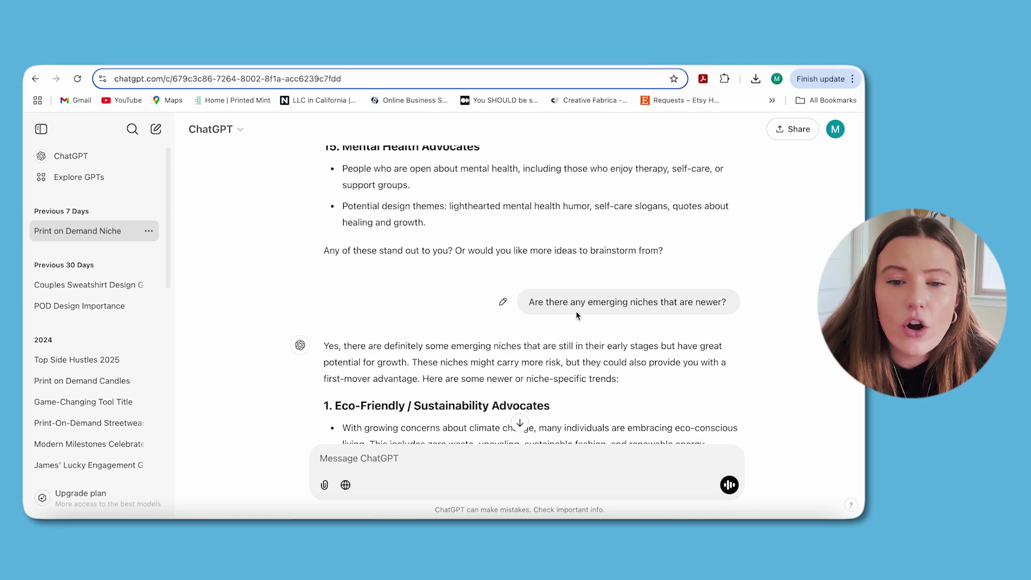
scroll(559, 312, "down", 2)
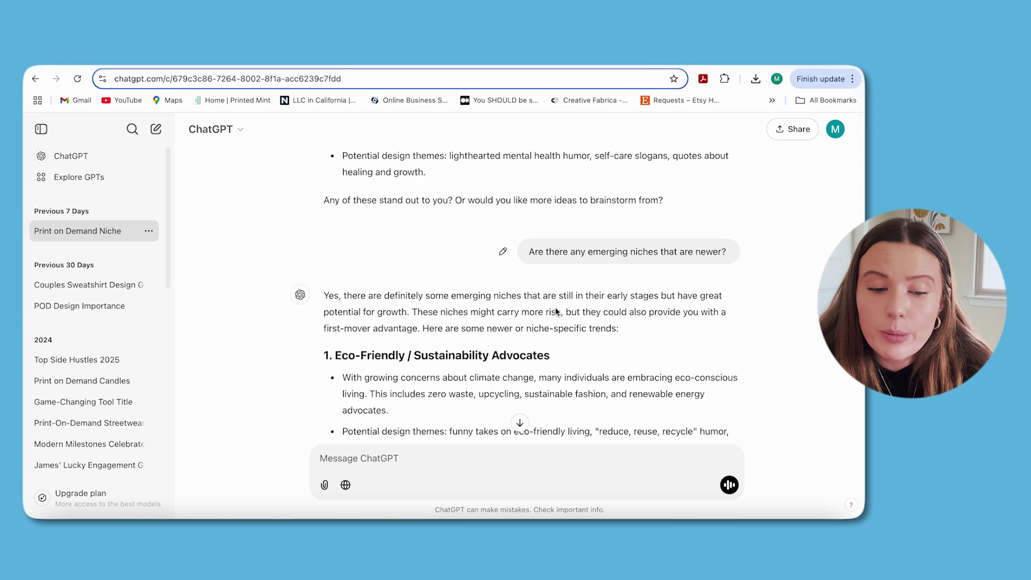
scroll(676, 253, "down", 2)
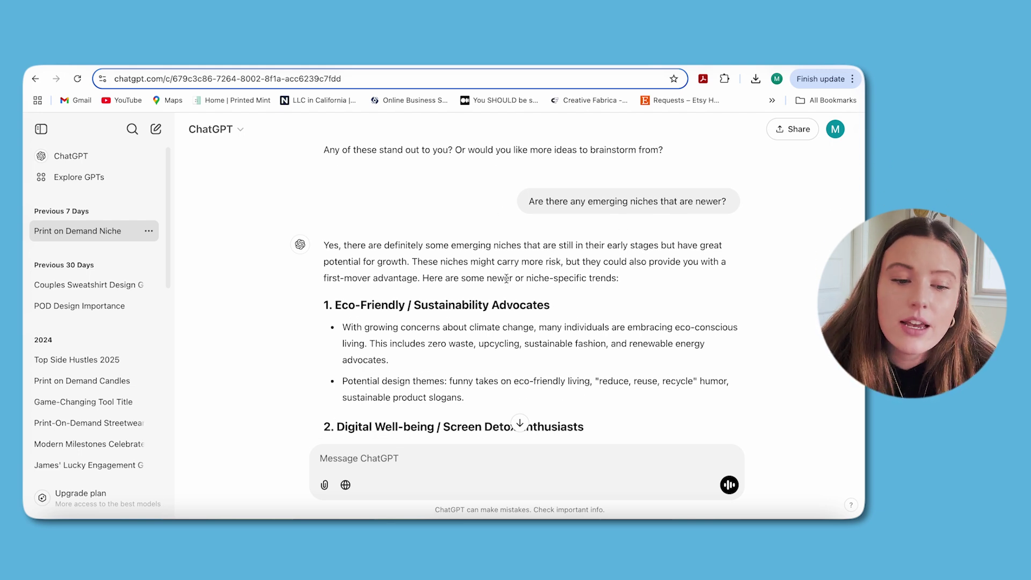
scroll(506, 278, "down", 3)
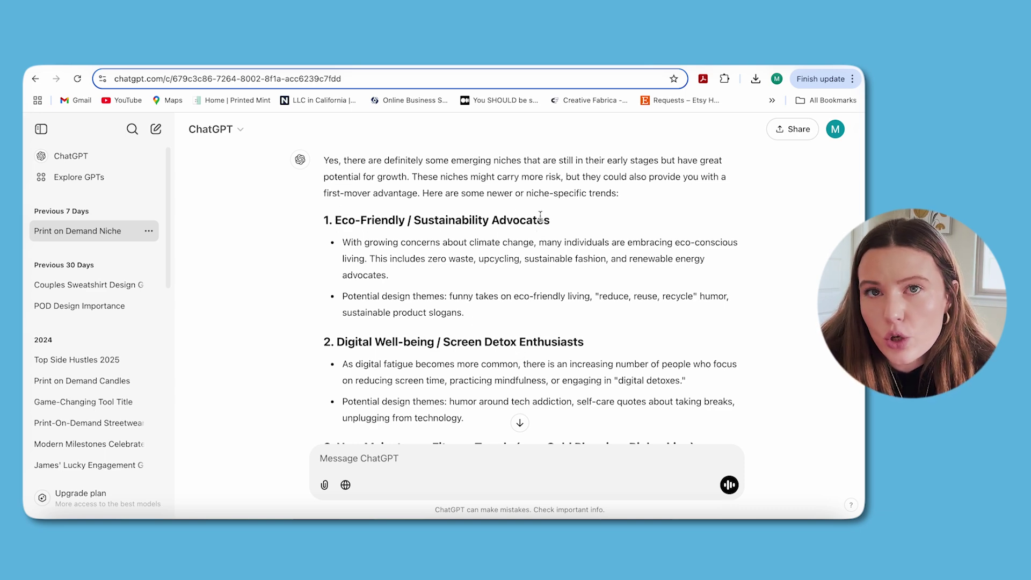
scroll(592, 220, "down", 2)
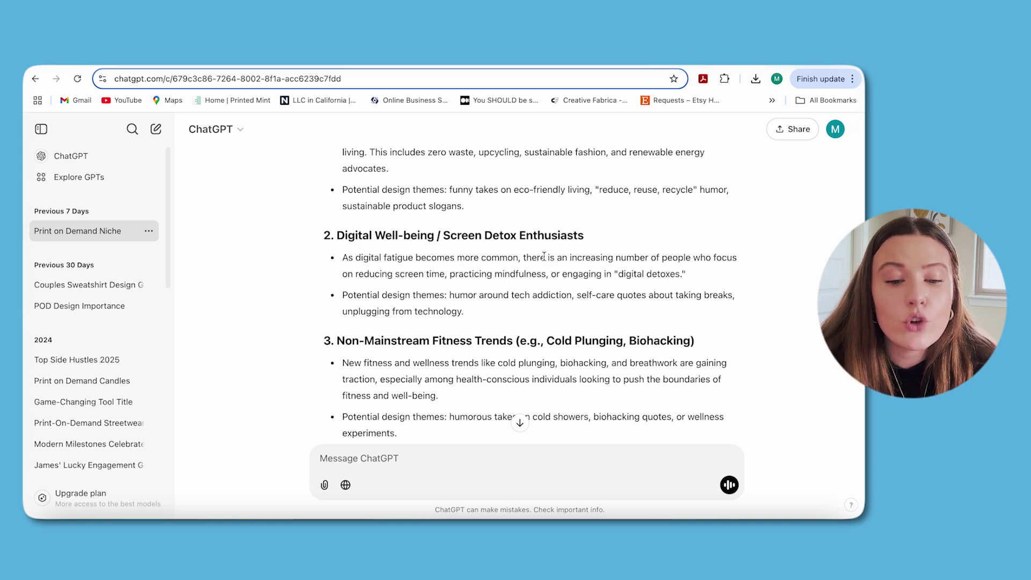
left_click_drag(588, 243, 339, 235)
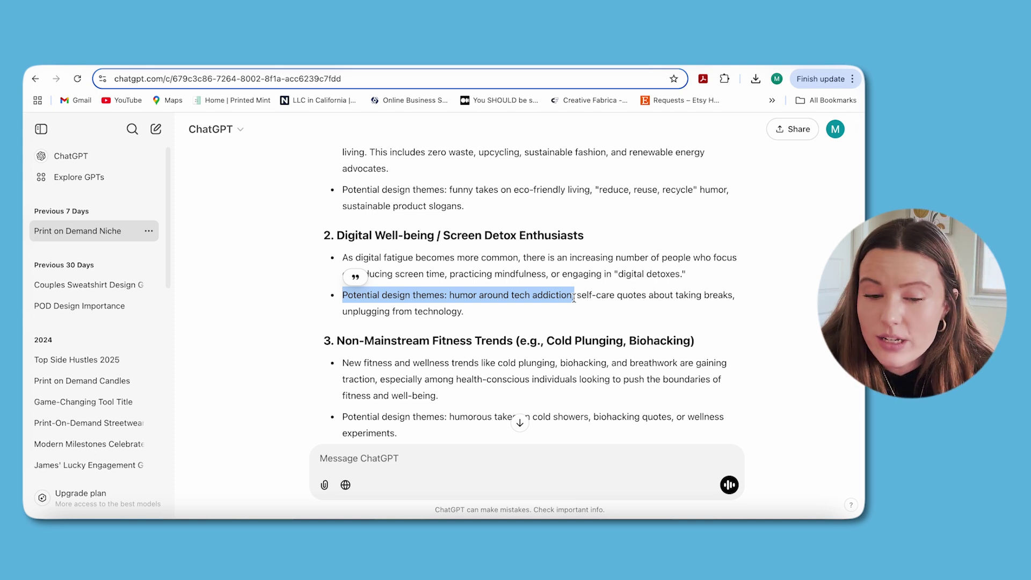
Scroll the emerging niches through Metaverse & Web3, Biohacking and Sleep Optimization, to Plant-Powered Tech.
scroll(574, 298, "down", 2)
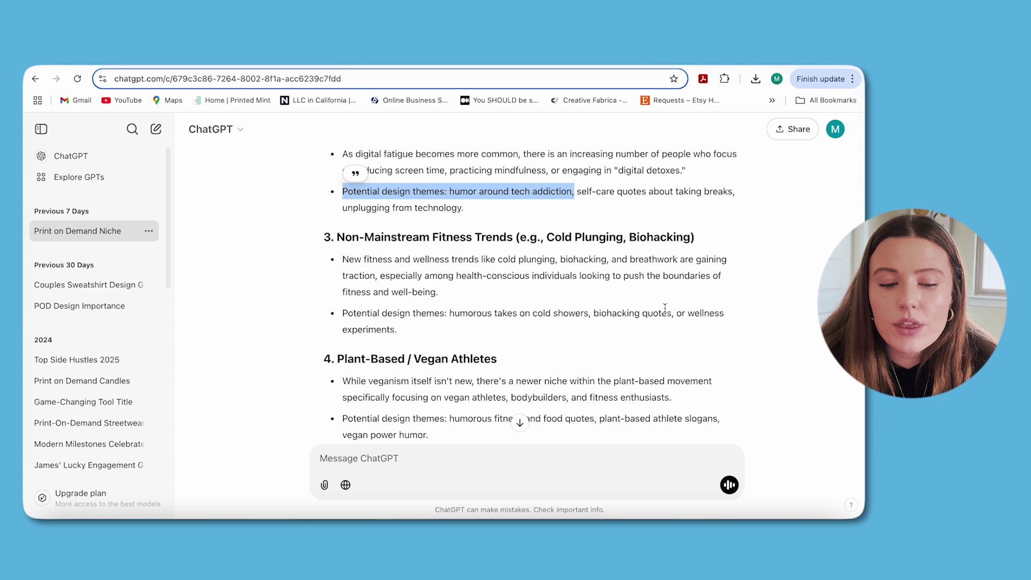
scroll(665, 308, "down", 5)
scroll(665, 312, "down", 5)
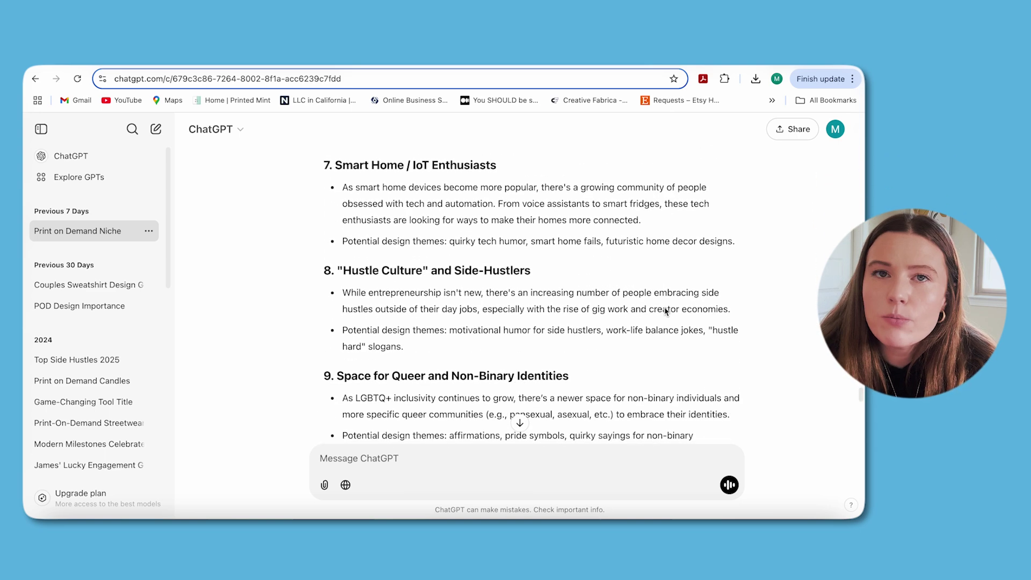
scroll(665, 310, "down", 5)
scroll(664, 308, "down", 2)
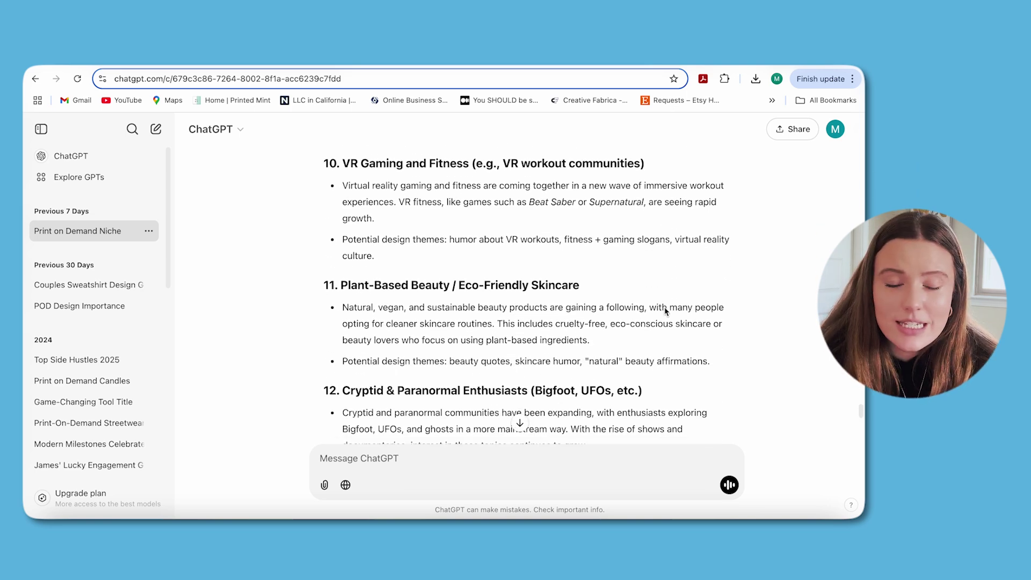
scroll(664, 310, "down", 4)
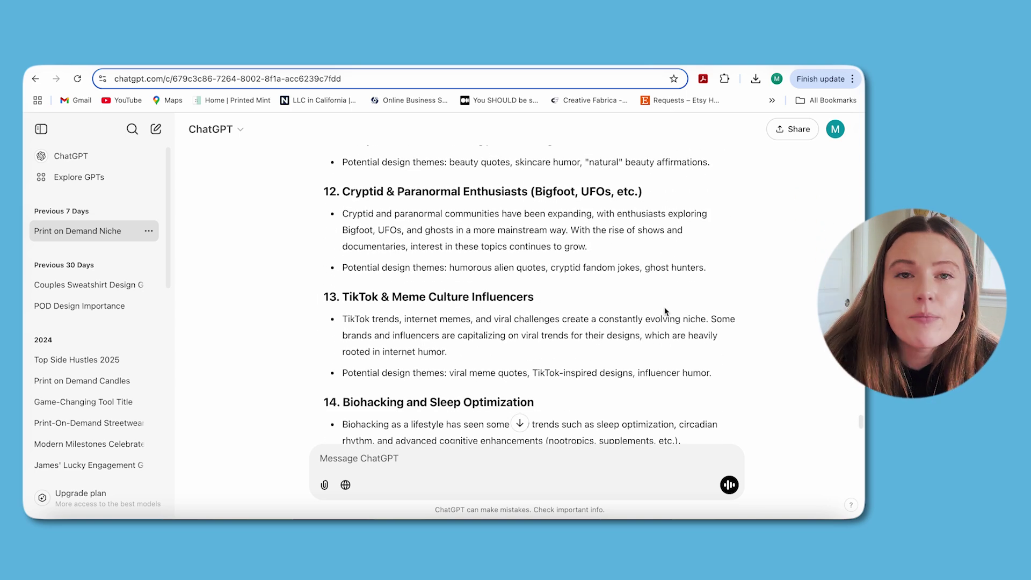
scroll(665, 310, "down", 3)
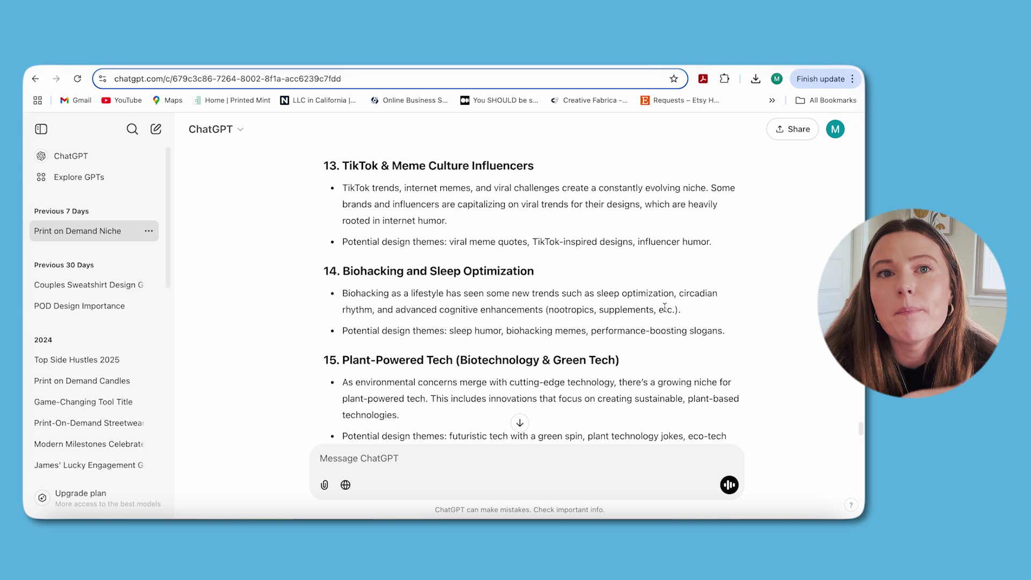